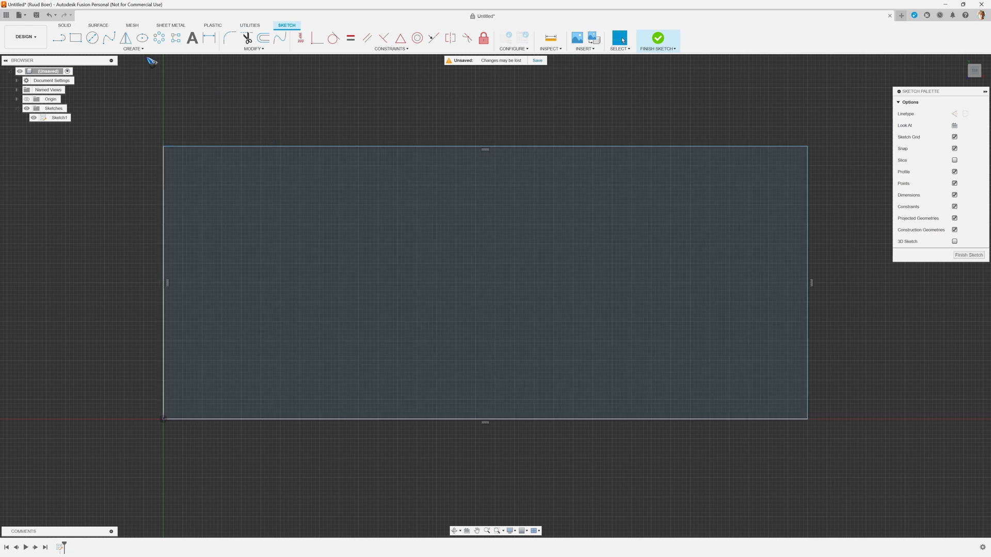
# Step: Sketch a horizontal Center Point Slot at the rectangle's centre, about 115 mm from centre to end point and about 20 mm wide
pyautogui.click(136, 49)
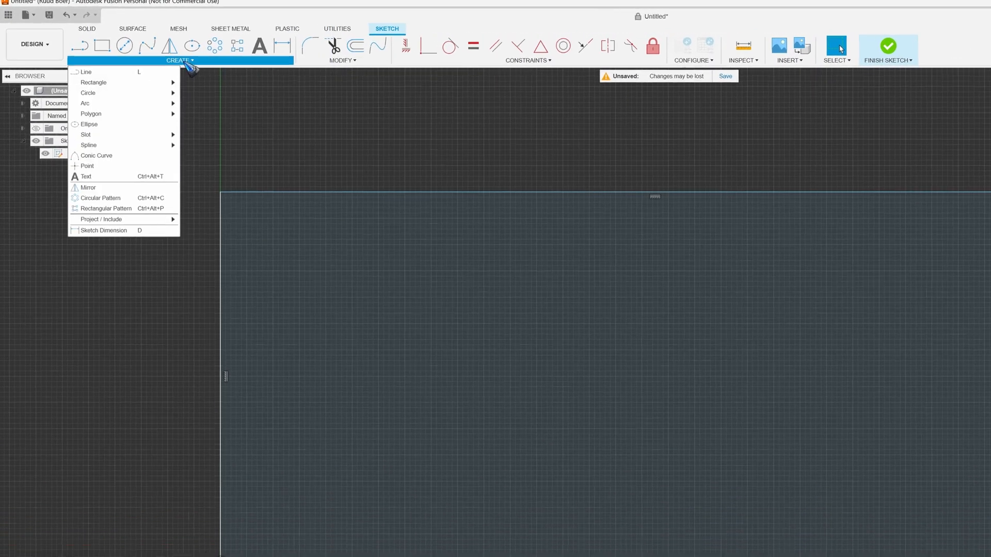
pyautogui.moveTo(156, 134)
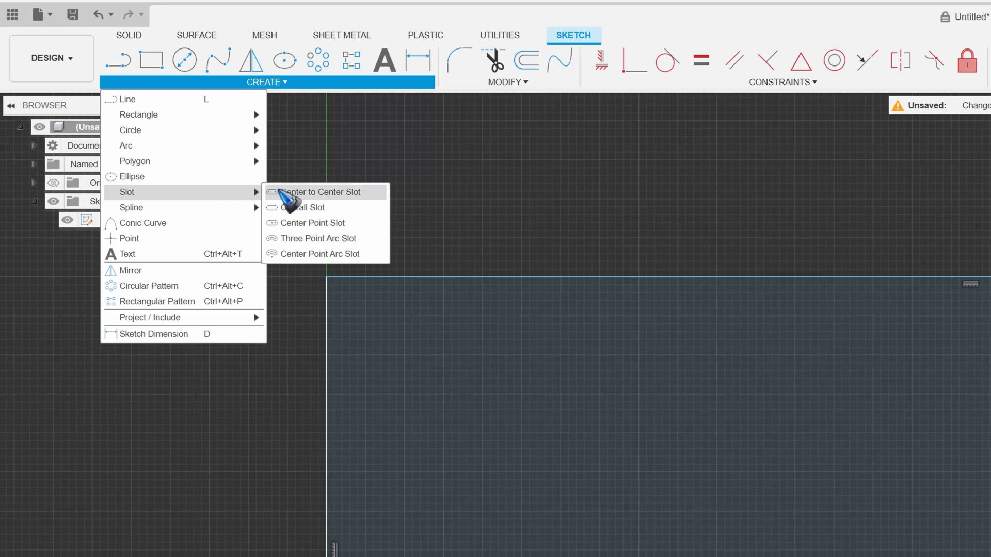
pyautogui.click(324, 224)
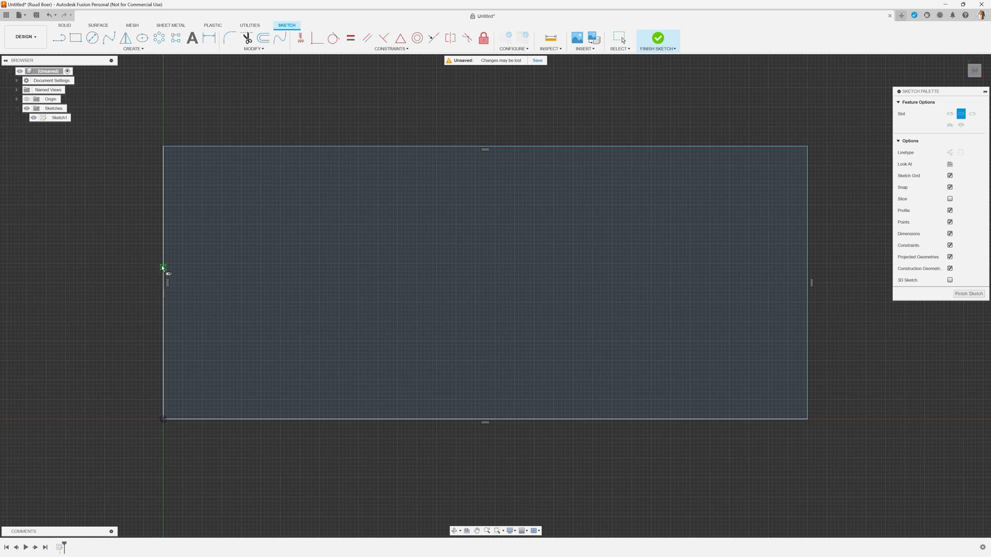
pyautogui.click(164, 283)
pyautogui.click(486, 282)
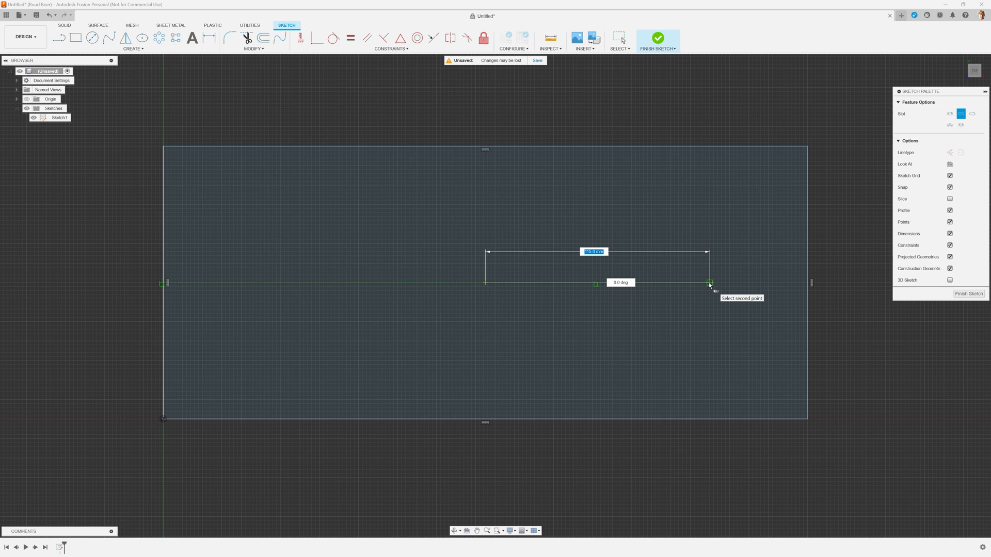
pyautogui.click(710, 284)
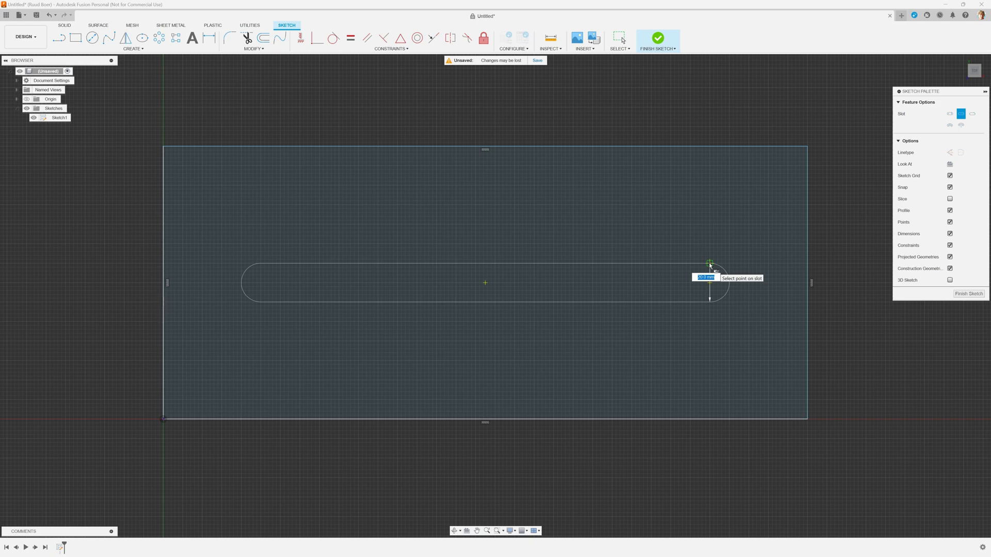
pyautogui.click(709, 264)
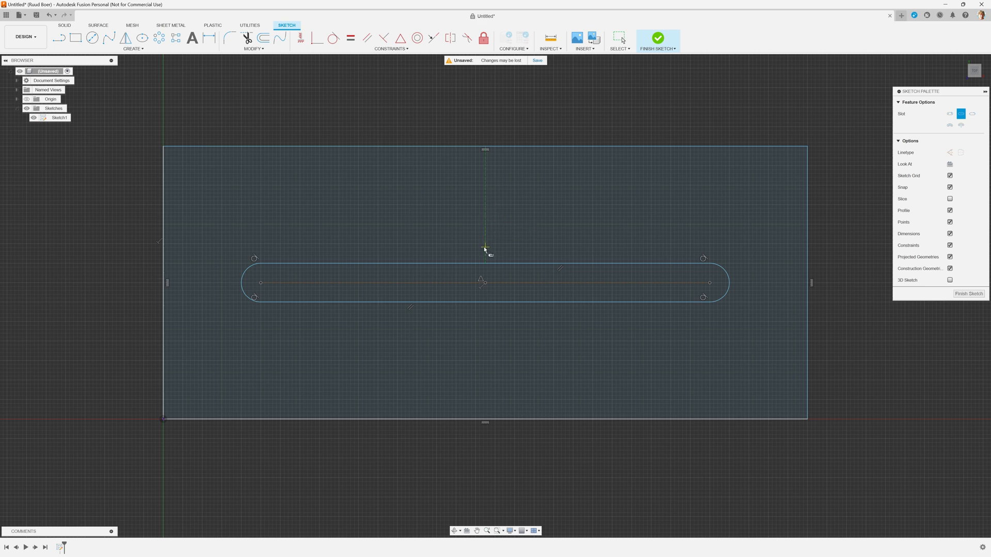
# Step: Sketch a horizontal Center to Center Slot above the middle slot, aligned with its end centres, about 230 mm between centres and 20 mm wide
pyautogui.scroll(3, 485, 253)
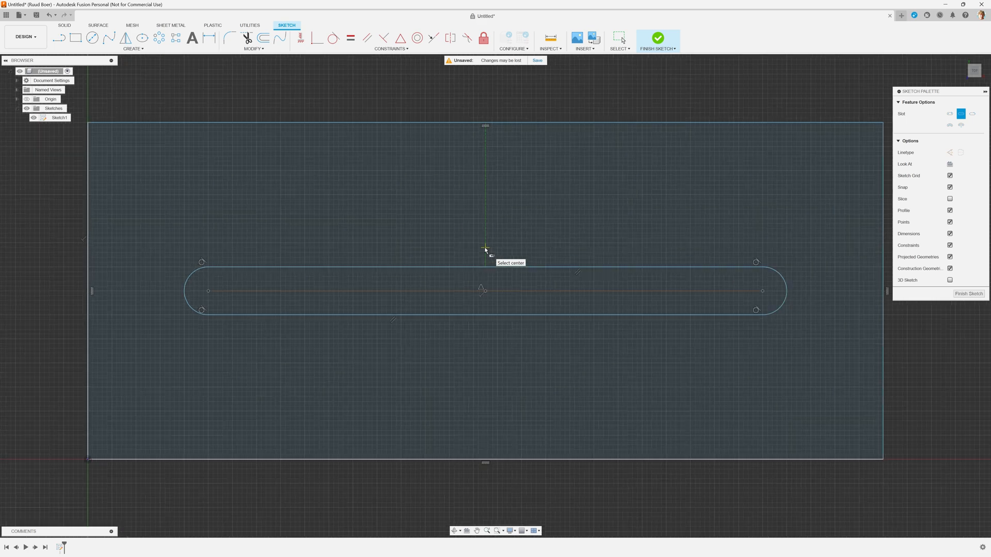
pyautogui.scroll(2, 485, 250)
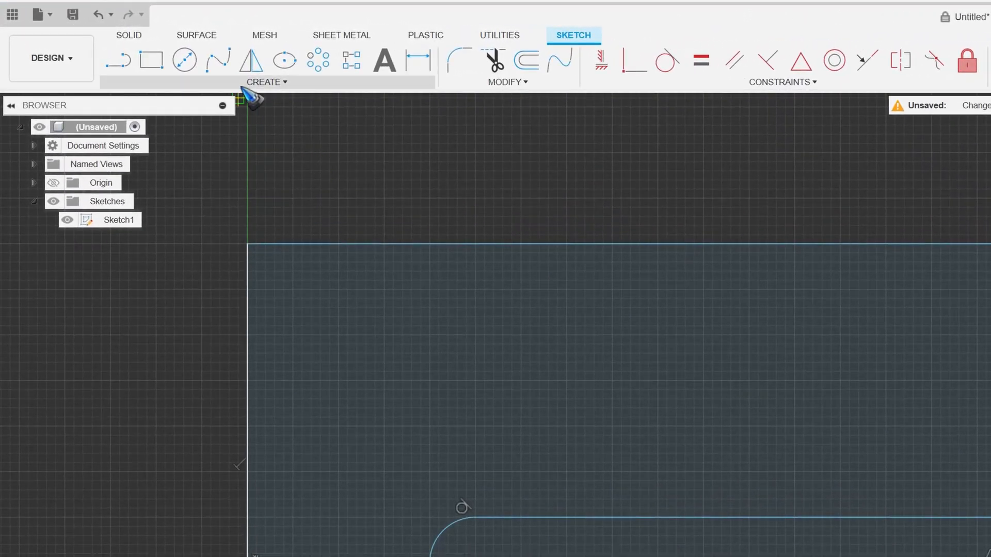
pyautogui.click(254, 84)
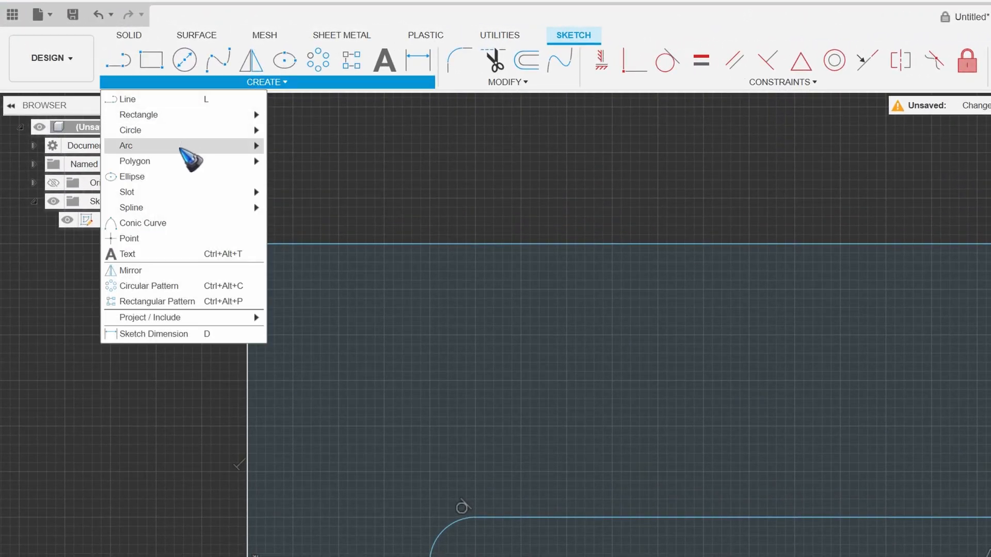
pyautogui.moveTo(199, 192)
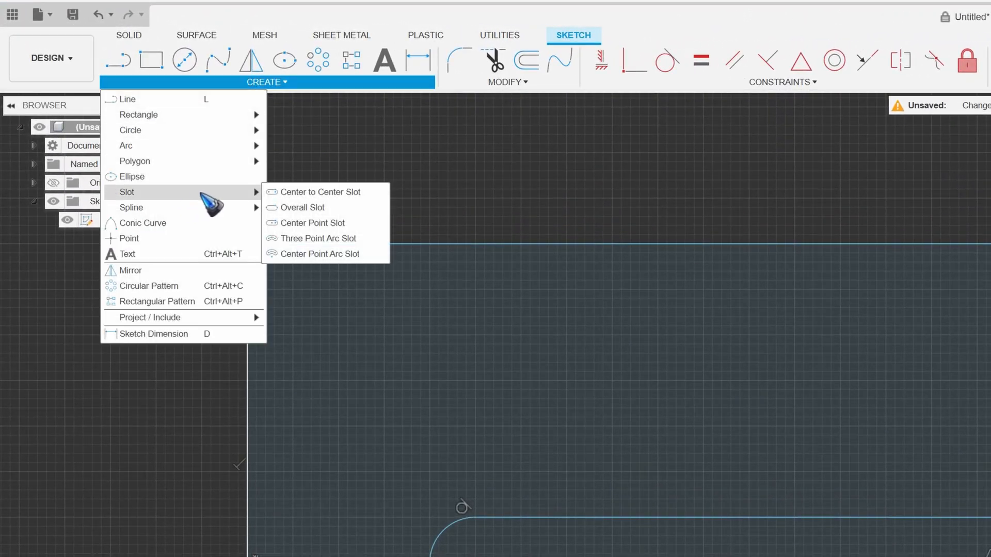
pyautogui.click(330, 192)
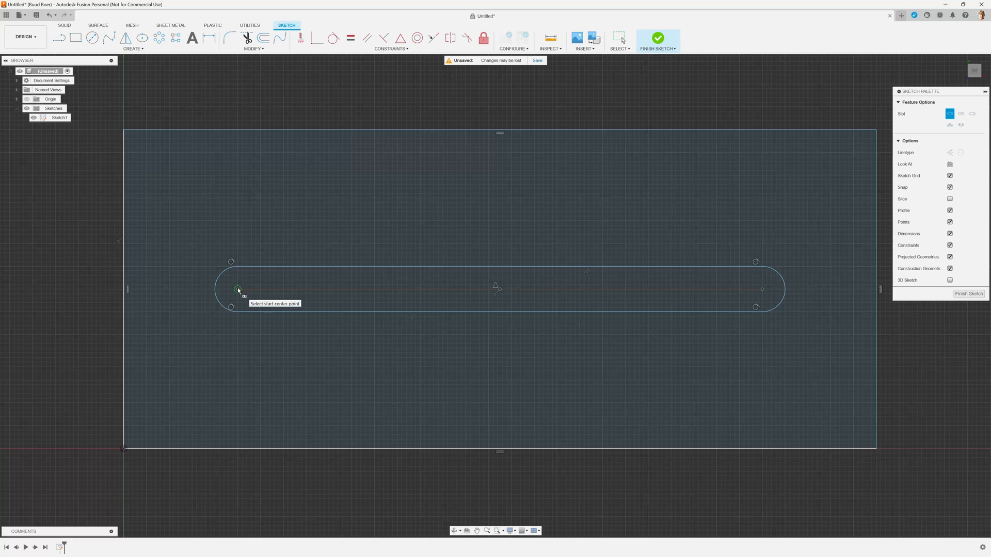
pyautogui.click(237, 222)
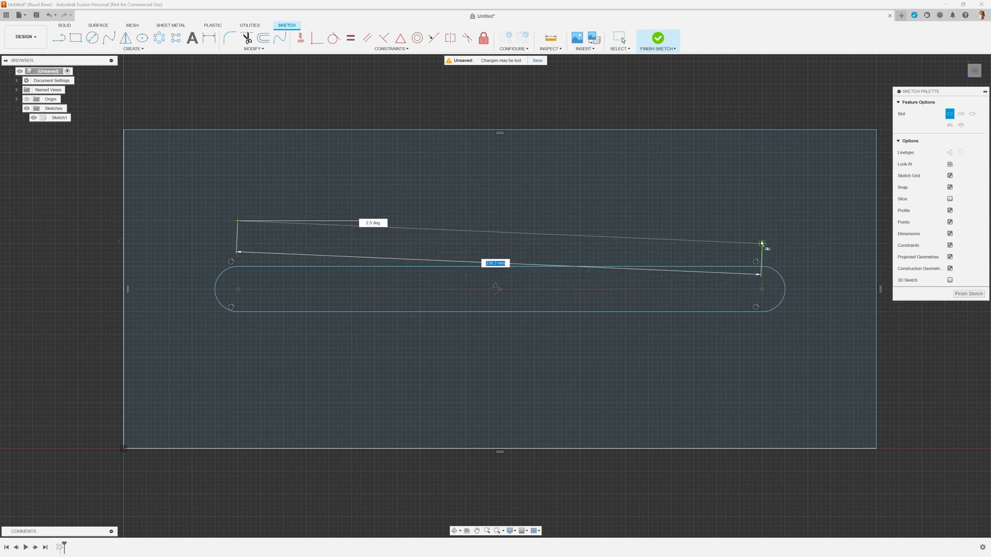
pyautogui.click(762, 222)
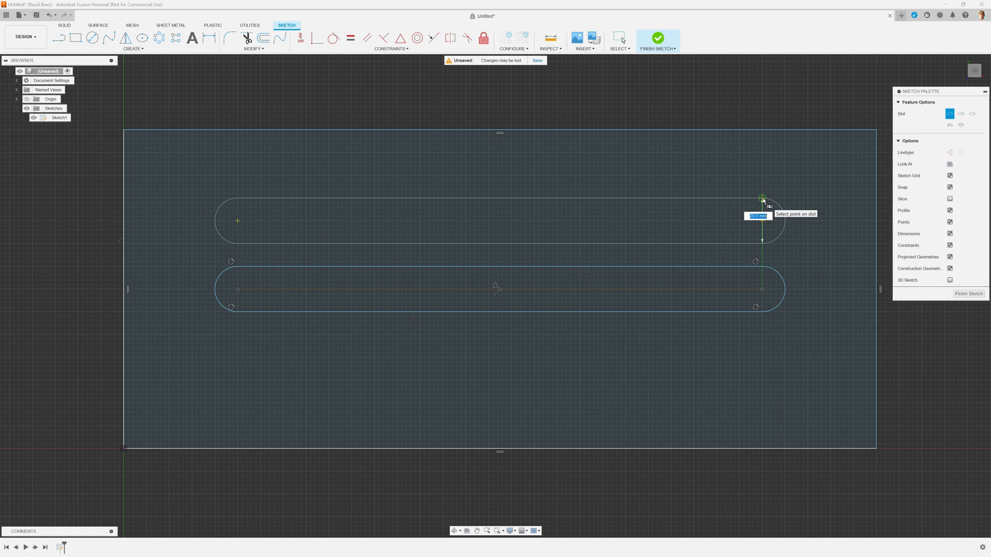
pyautogui.click(763, 200)
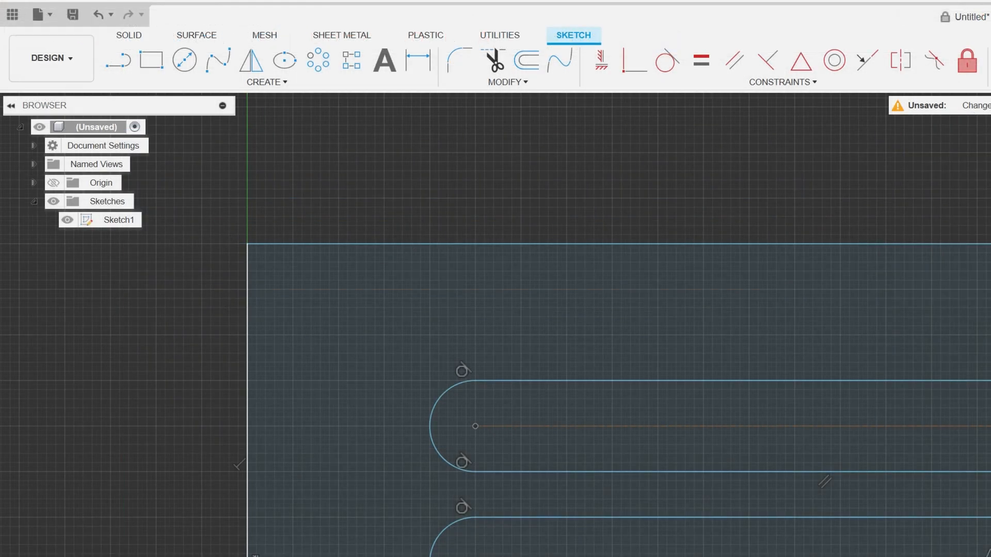
# Step: Sketch a horizontal Overall Slot about 20 mm wide below the middle slot, with its outer ends aligned with that slot's arc centres
pyautogui.click(264, 82)
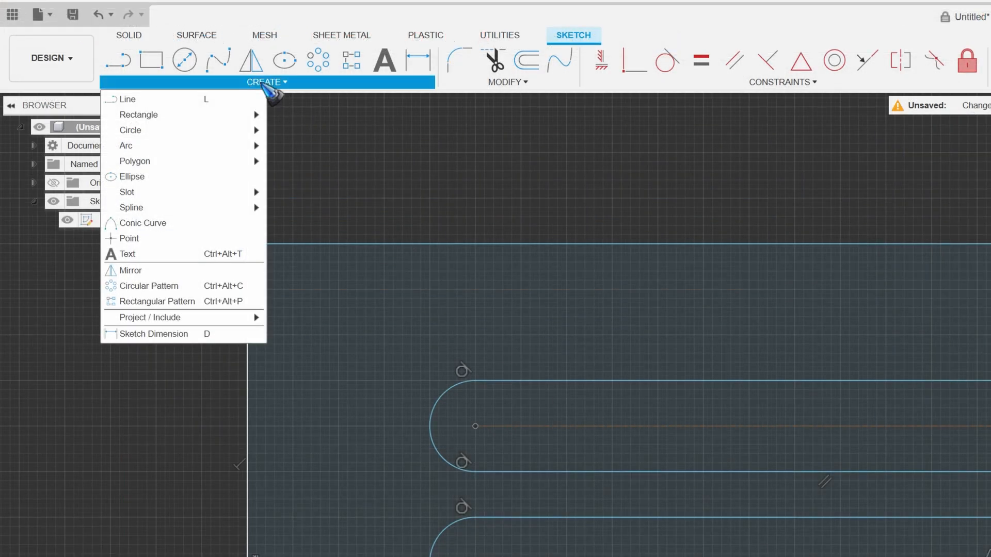
pyautogui.moveTo(248, 192)
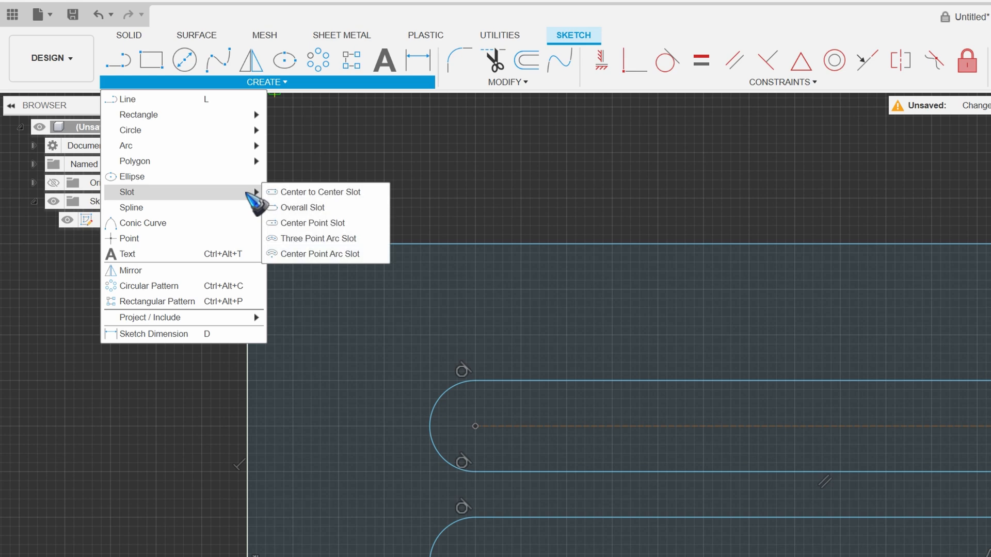
pyautogui.click(309, 208)
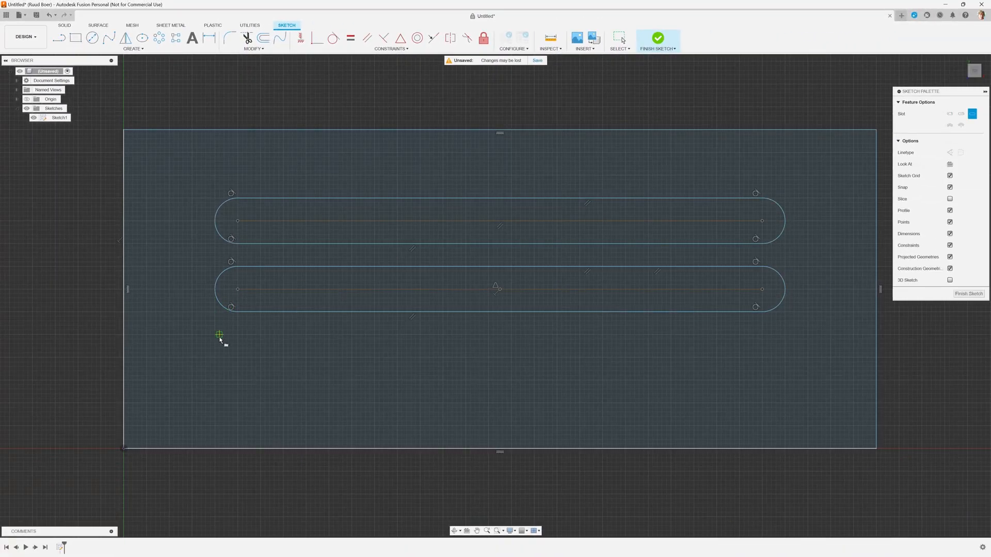
pyautogui.click(237, 290)
pyautogui.click(238, 357)
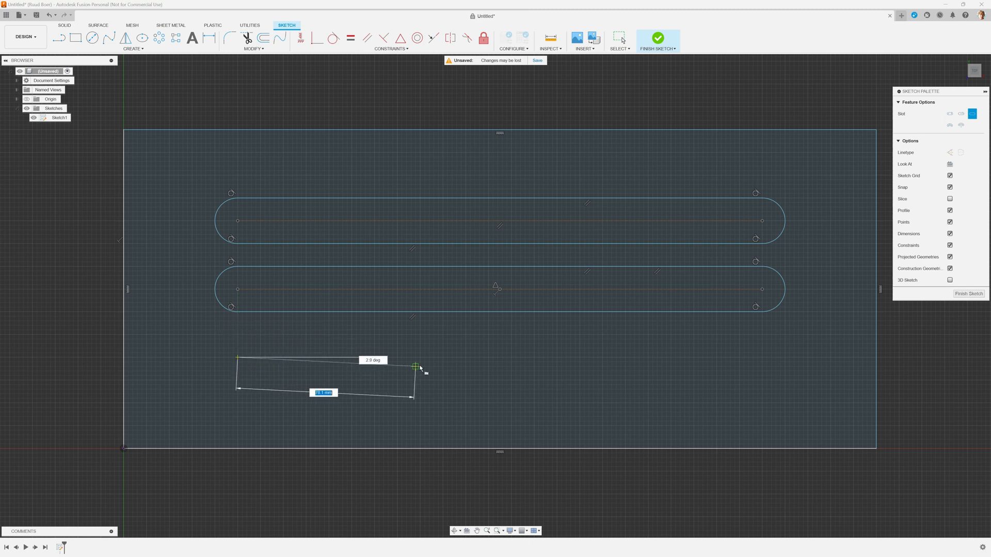
pyautogui.click(763, 358)
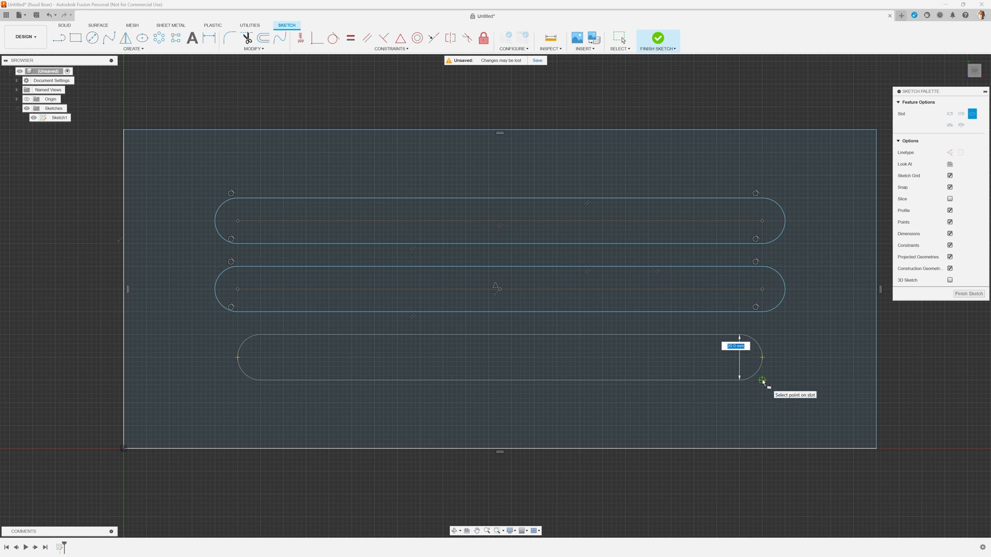
pyautogui.click(763, 382)
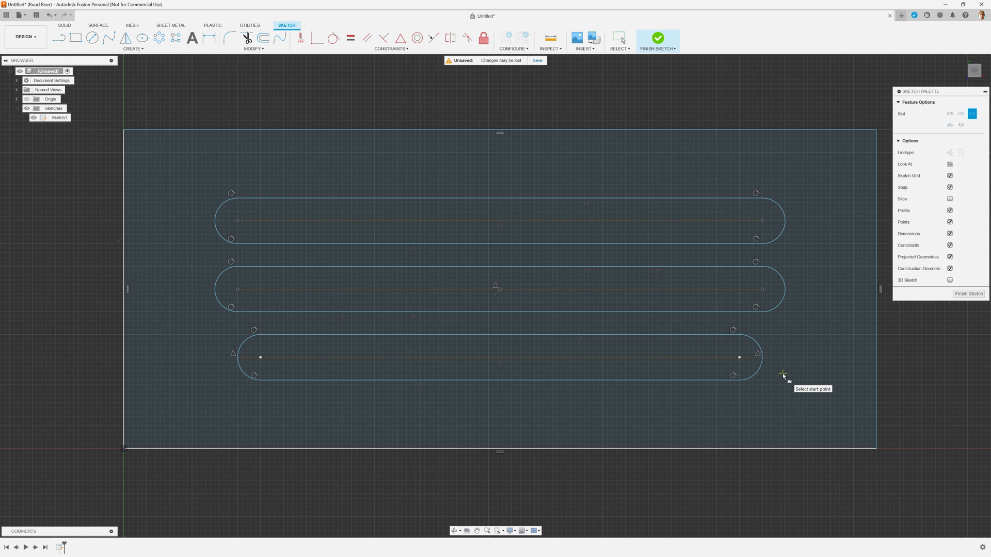
pyautogui.press('Escape')
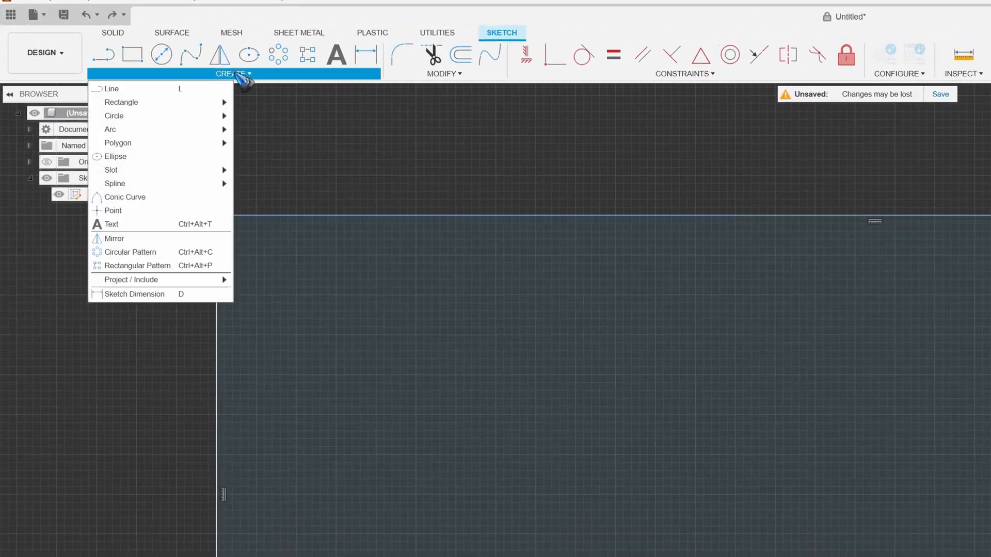
# Step: Sketch a Three Point Arc Slot 20 mm wide, arching between the rectangle's lower corners and peaking on its vertical midline near the upper edge
pyautogui.moveTo(209, 171)
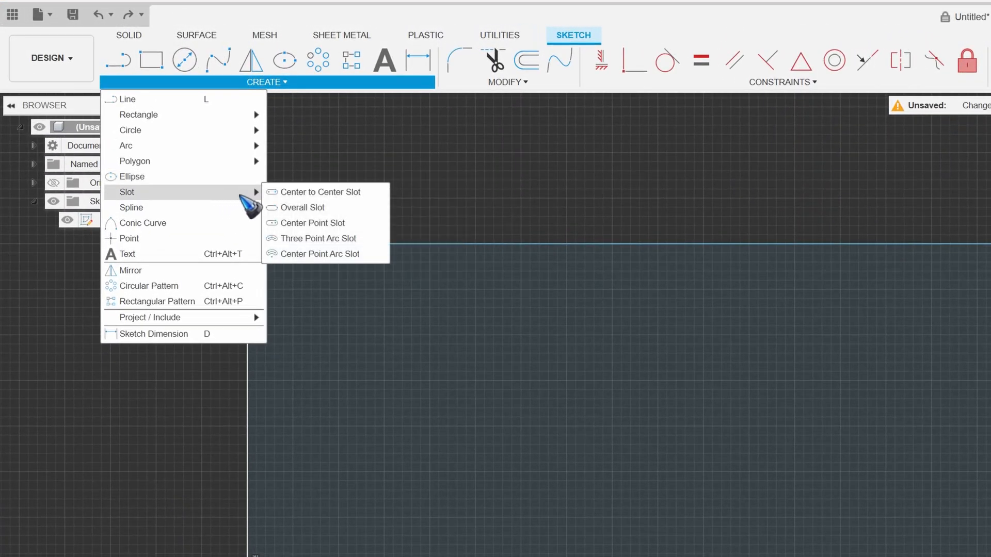
pyautogui.click(344, 239)
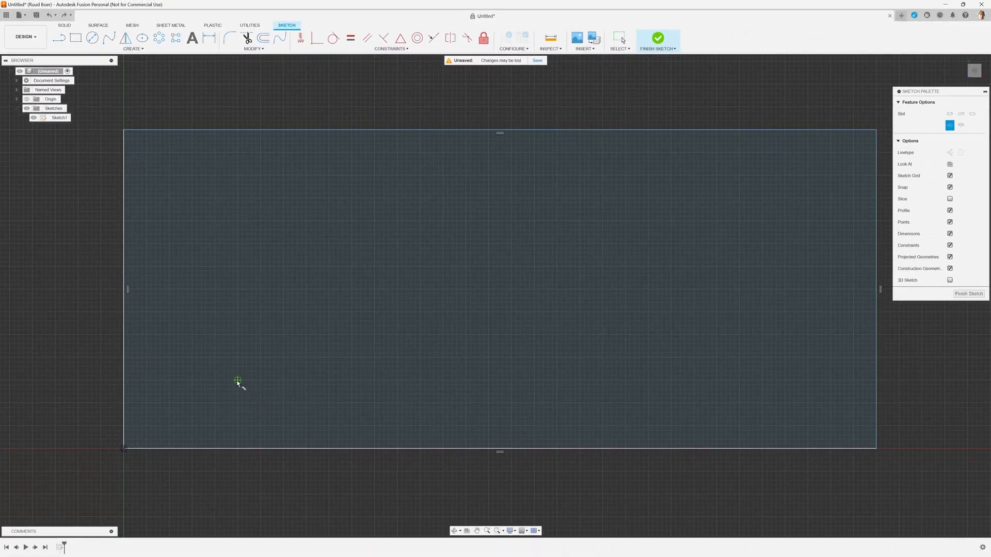
pyautogui.click(237, 380)
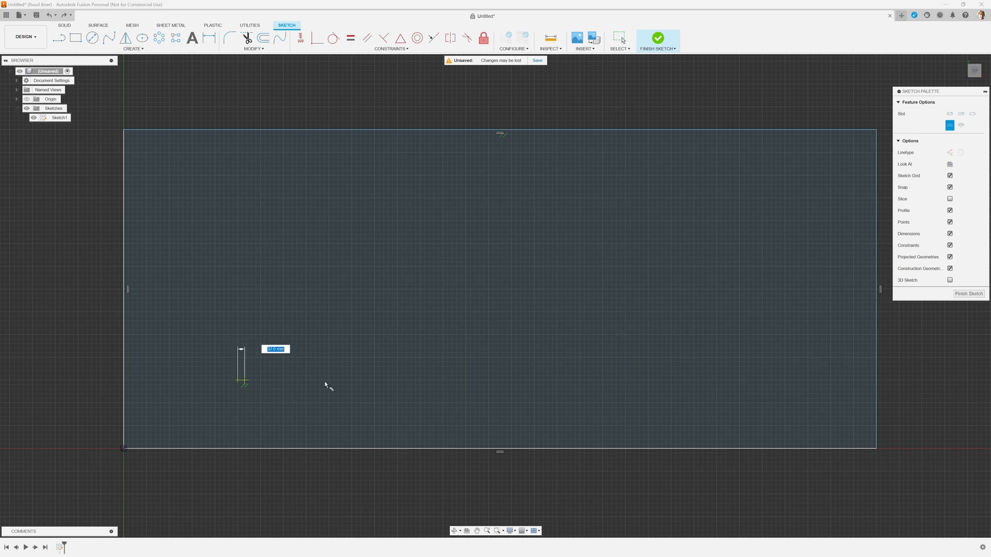
pyautogui.click(763, 381)
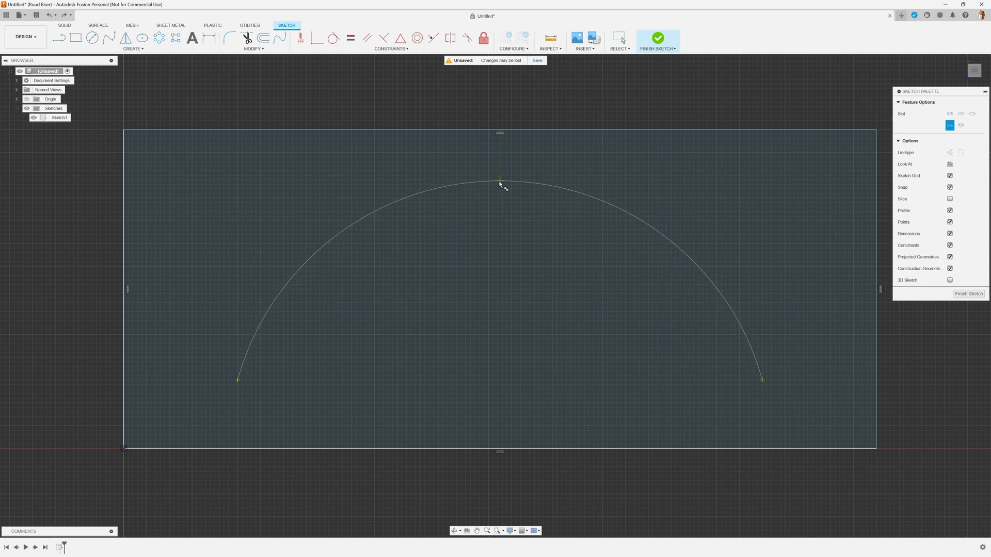
pyautogui.click(499, 186)
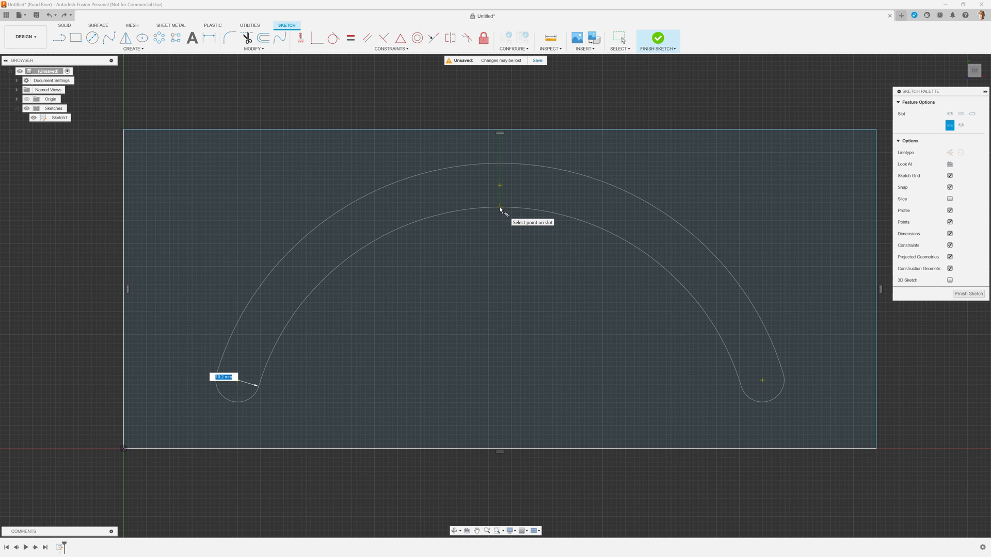
pyautogui.write('20')
pyautogui.press('Tab')
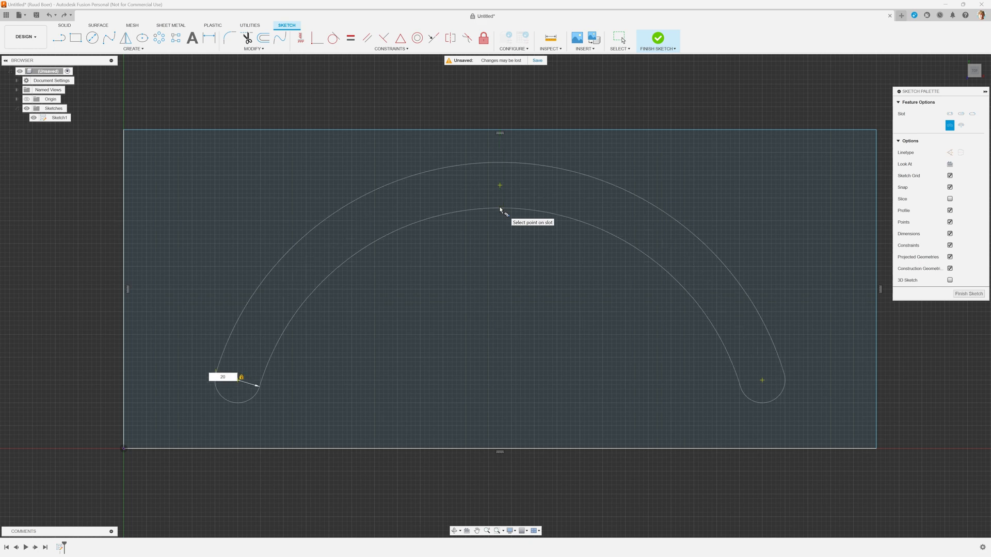
pyautogui.press('Return')
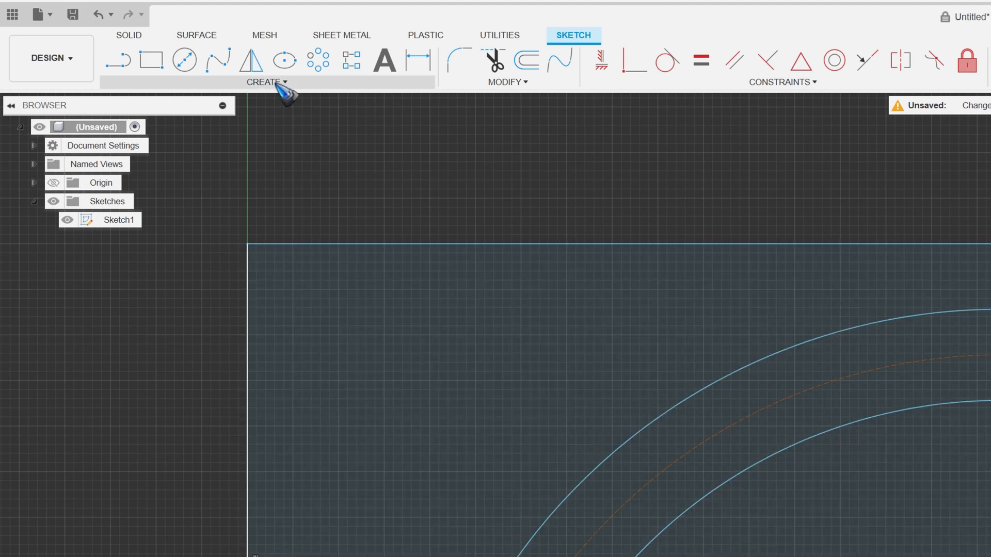
# Step: Sketch a semicircular Center Point Arc Slot 20 mm wide inside the large arc slot, centred on the rectangle's vertical midline level with its ends
pyautogui.click(273, 84)
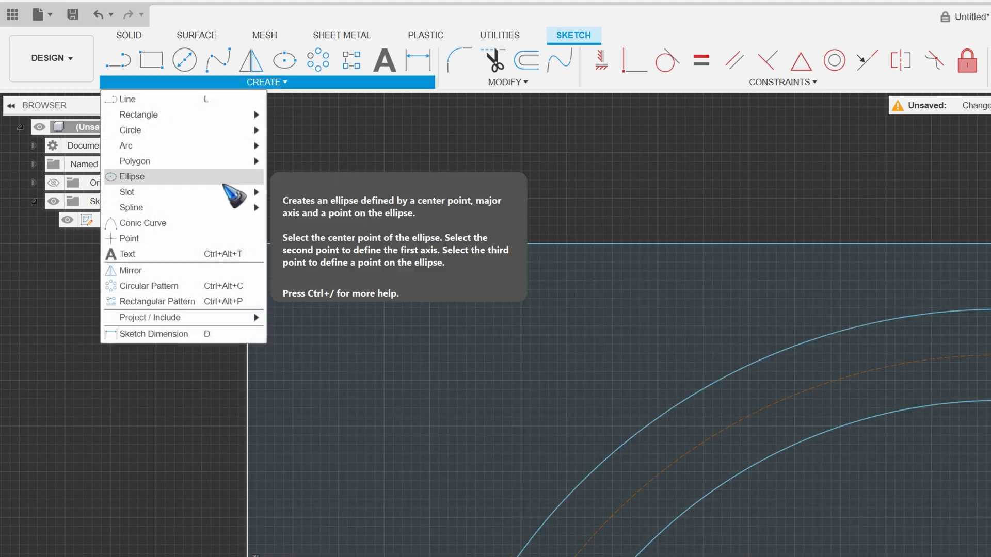
pyautogui.moveTo(232, 195)
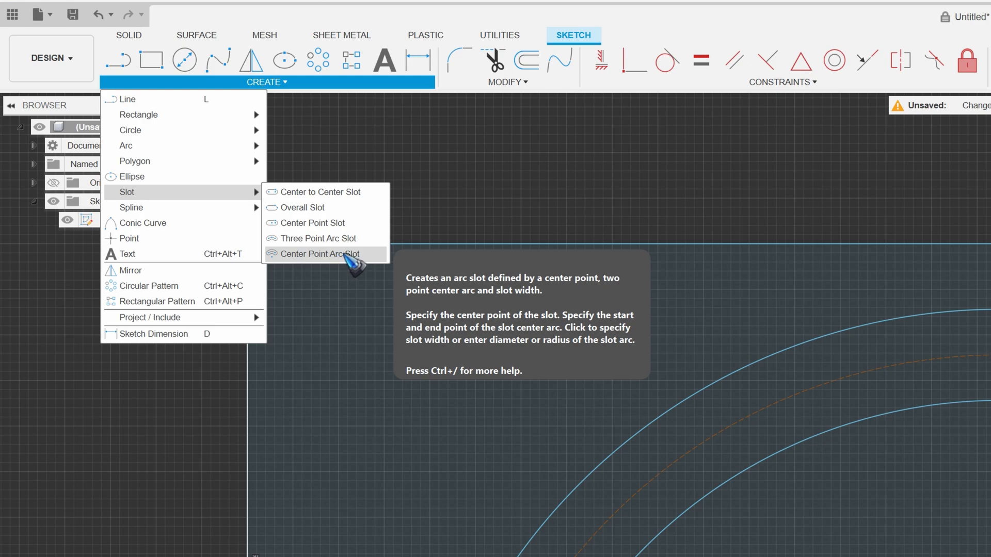
pyautogui.click(351, 257)
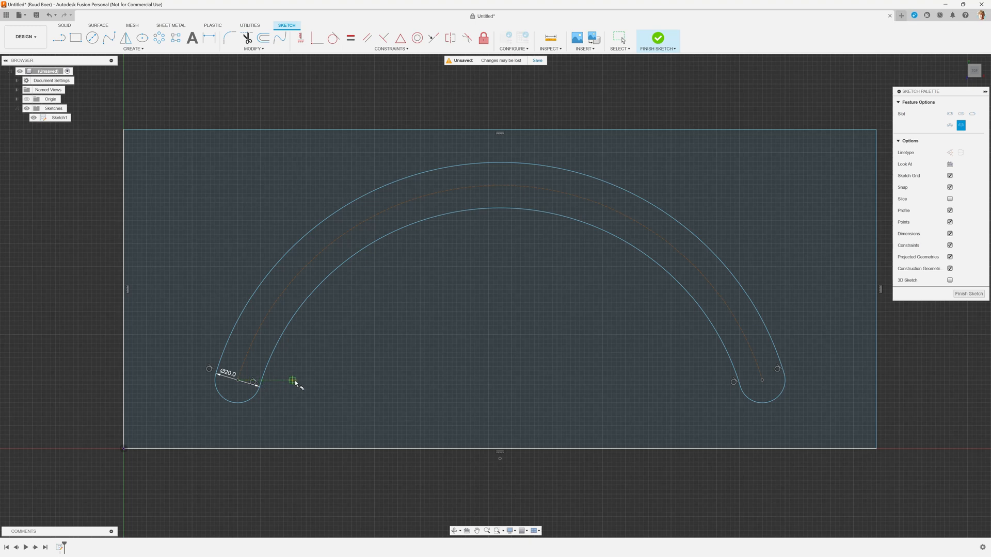
pyautogui.click(500, 381)
pyautogui.click(397, 380)
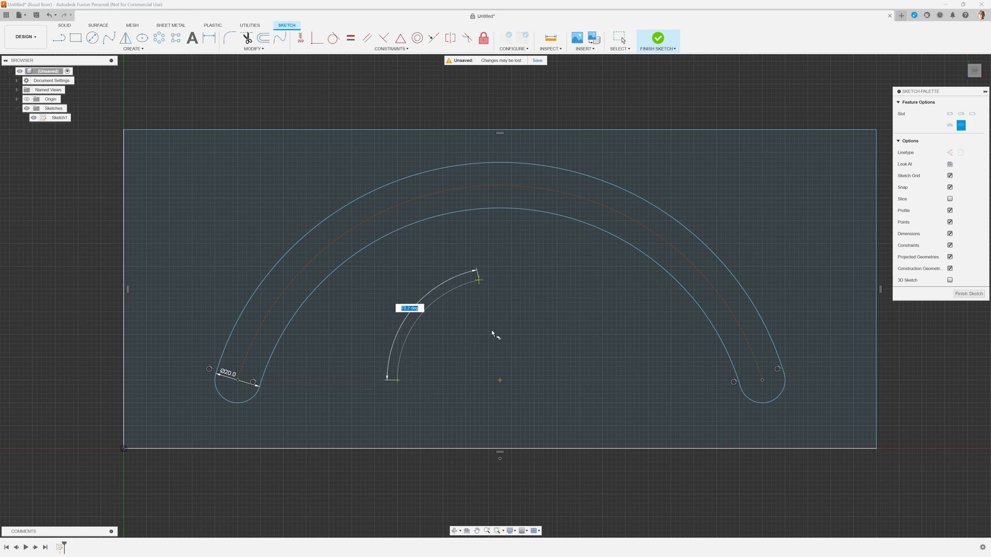
pyautogui.click(603, 381)
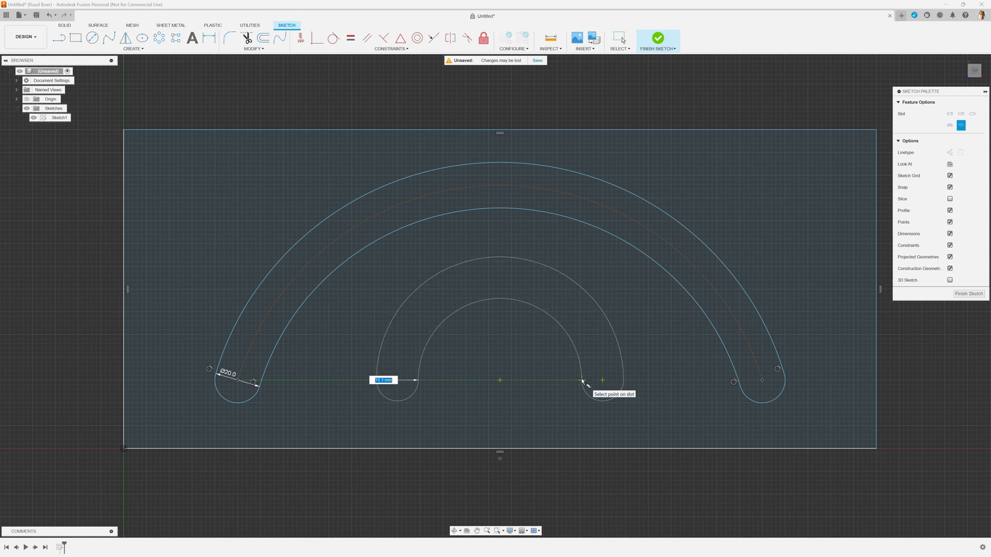
pyautogui.write('20')
pyautogui.press('Tab')
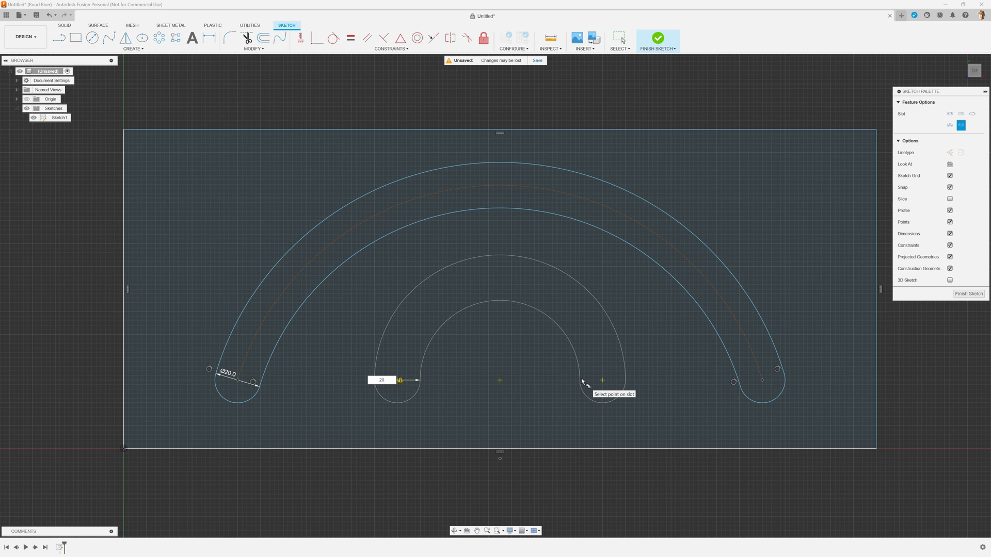
pyautogui.click(581, 381)
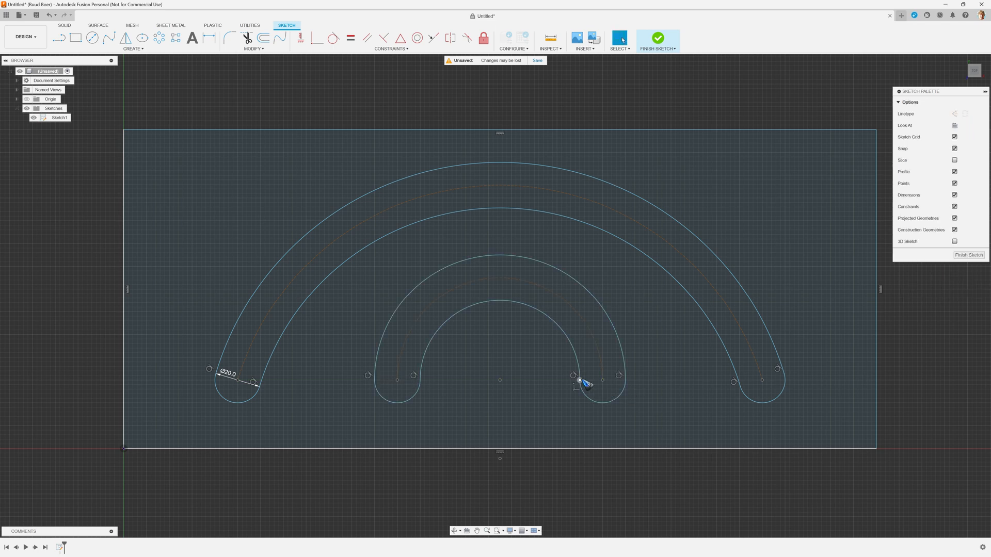